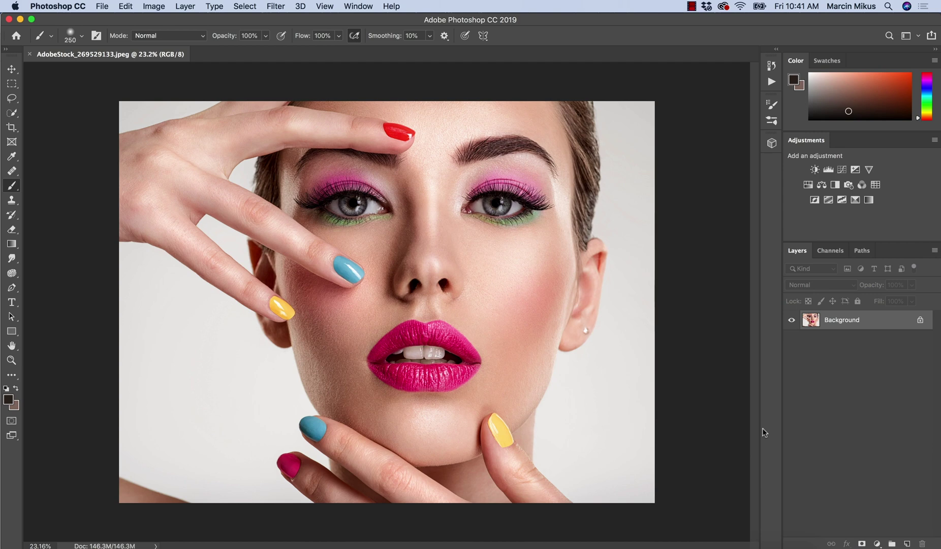
# Add a Hue/Saturation adjustment layer above the portrait with saturation +78 and lightness +9.
pyautogui.press('z')
pyautogui.moveTo(495, 192); pyautogui.dragTo(534, 200)
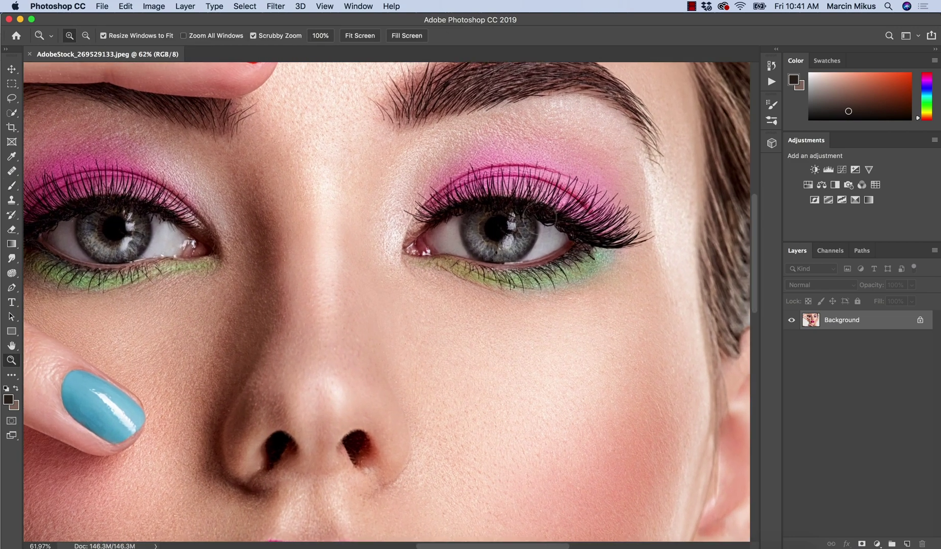
pyautogui.press('b')
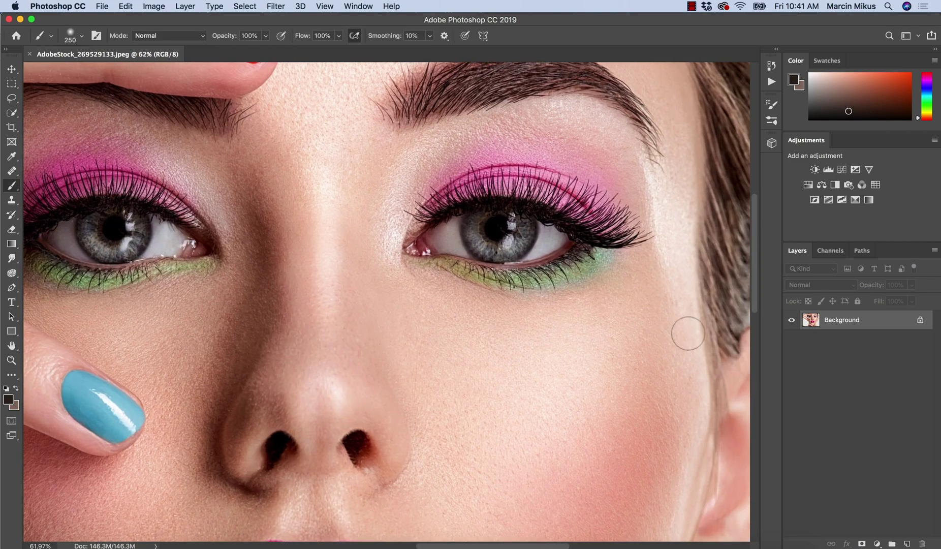
pyautogui.click(878, 543)
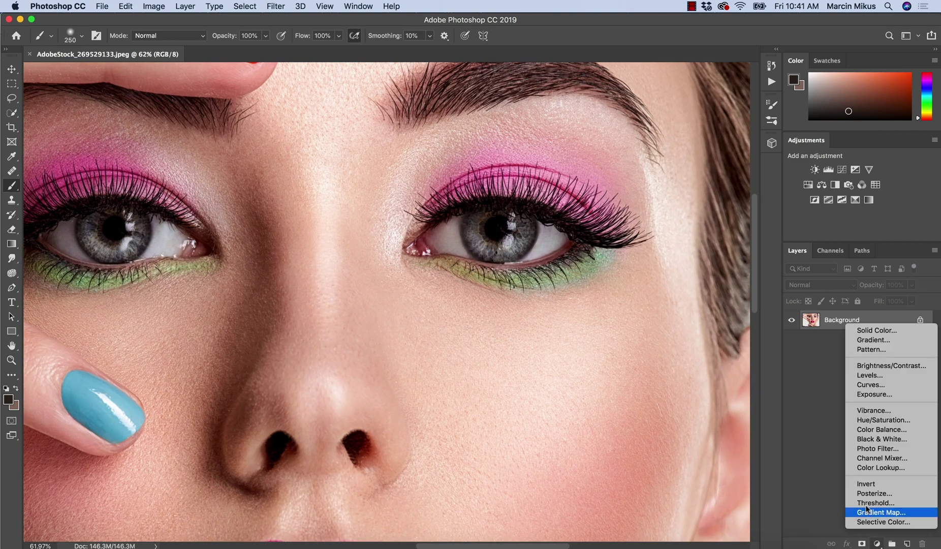
pyautogui.click(882, 420)
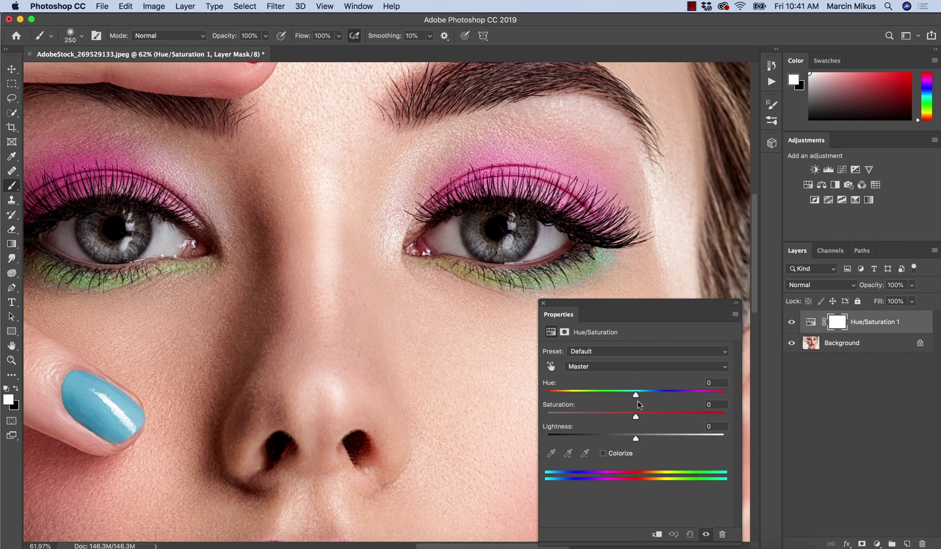
pyautogui.moveTo(636, 417); pyautogui.dragTo(706, 415)
pyautogui.moveTo(636, 438); pyautogui.dragTo(642, 438)
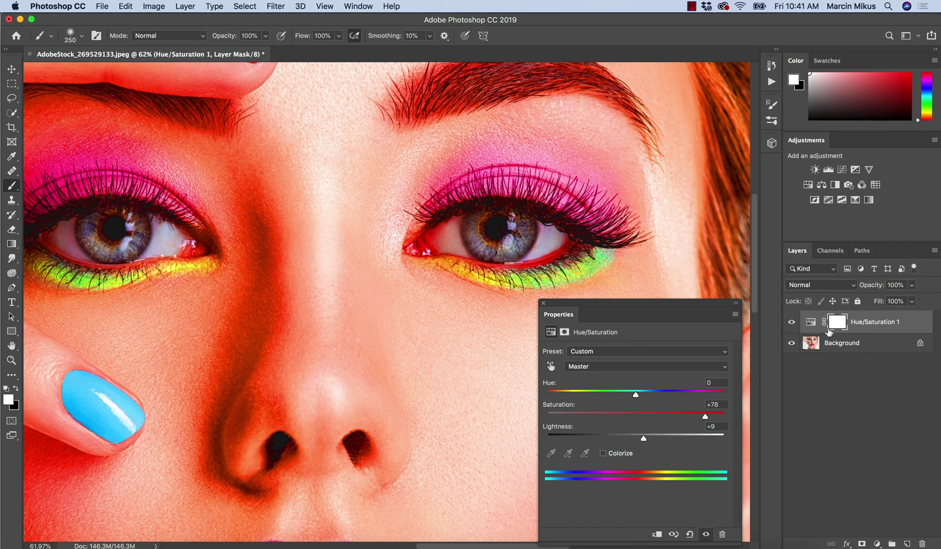
# Invert the adjustment layer's mask to black and rename the layer "eye color".
pyautogui.press('super+i')
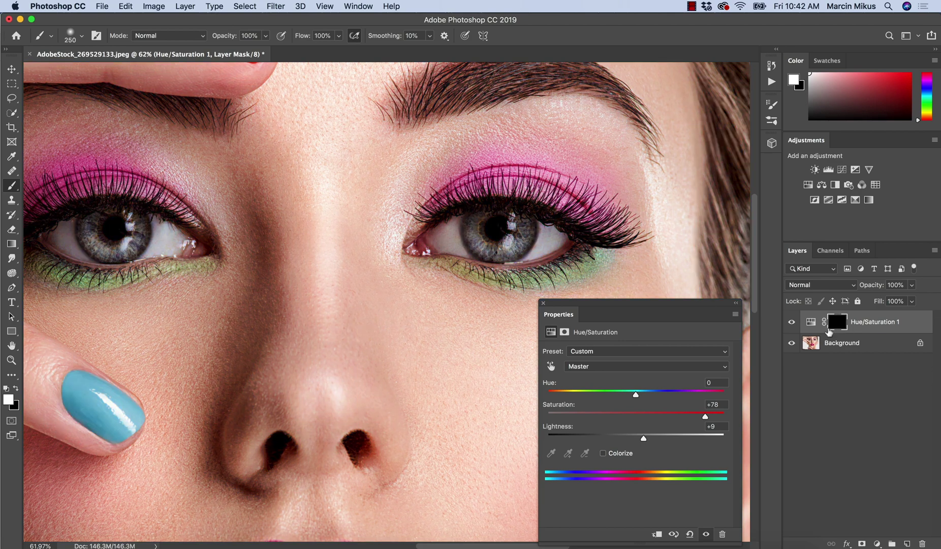
pyautogui.doubleClick(861, 321)
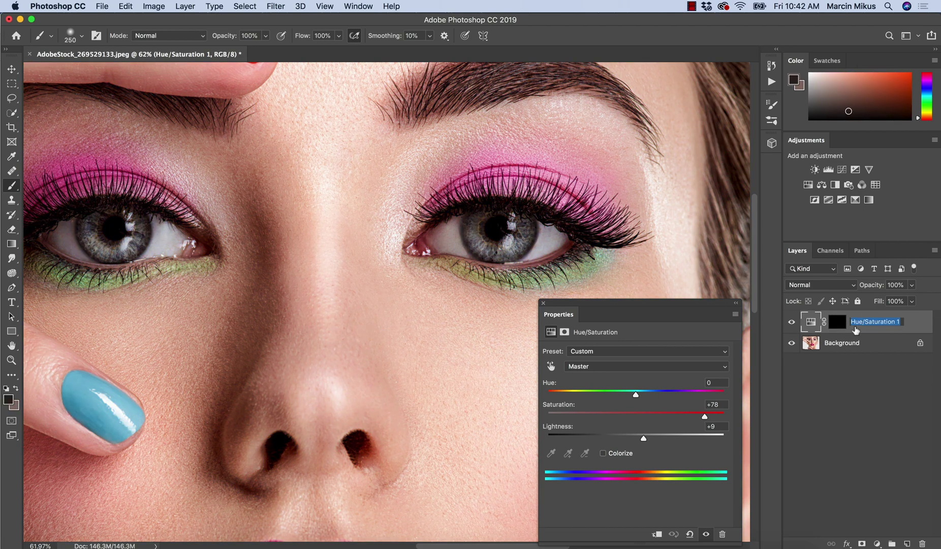
pyautogui.write('eye color')
pyautogui.press('Return')
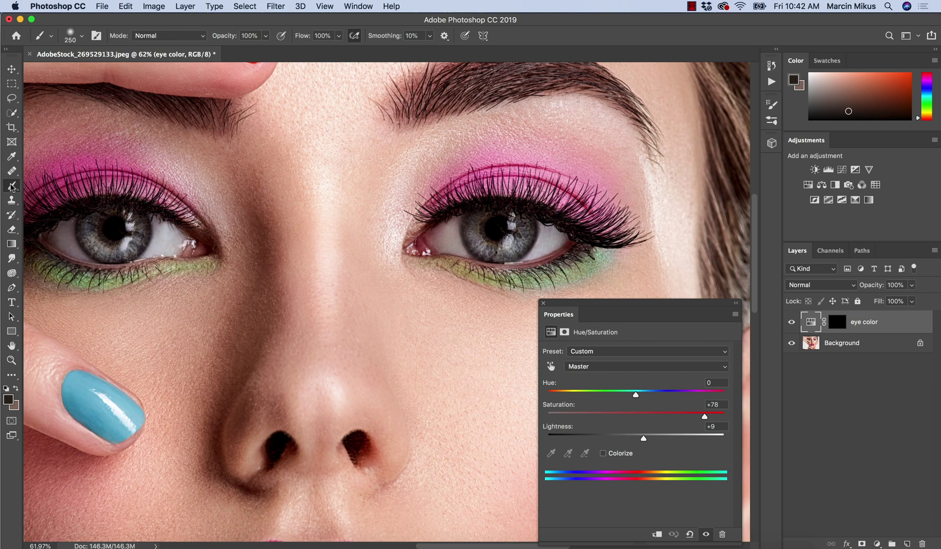
# Paint white on the eye color mask over both irises with a small soft brush, cleaning up the spill with black.
pyautogui.press('d')
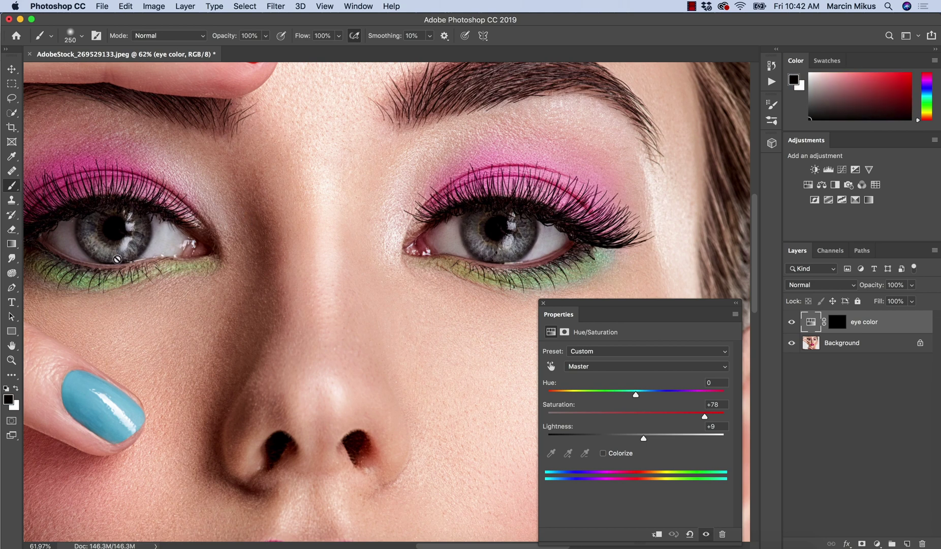
pyautogui.press('x')
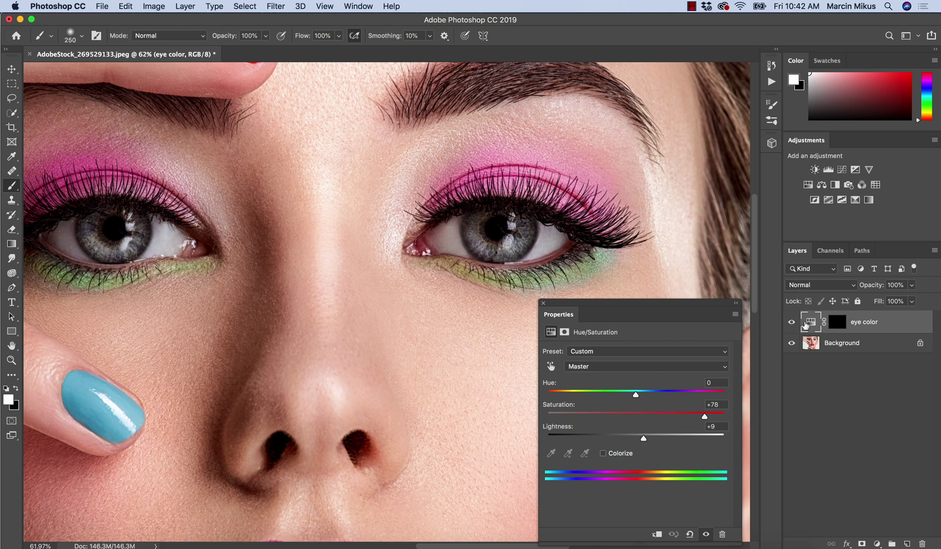
pyautogui.click(837, 322)
pyautogui.press('[')
pyautogui.moveTo(485, 230)
pyautogui.mouseDown()
pyautogui.moveTo(475, 226)
pyautogui.moveTo(488, 252)
pyautogui.moveTo(518, 252)
pyautogui.moveTo(528, 222)
pyautogui.moveTo(471, 225)
pyautogui.moveTo(485, 255)
pyautogui.moveTo(472, 232)
pyautogui.moveTo(523, 235)
pyautogui.moveTo(498, 244)
pyautogui.moveTo(477, 230)
pyautogui.moveTo(489, 254)
pyautogui.moveTo(523, 231)
pyautogui.moveTo(474, 226)
pyautogui.moveTo(486, 257)
pyautogui.moveTo(498, 257)
pyautogui.mouseUp()
pyautogui.press('[')
pyautogui.press('[')
pyautogui.press('[')
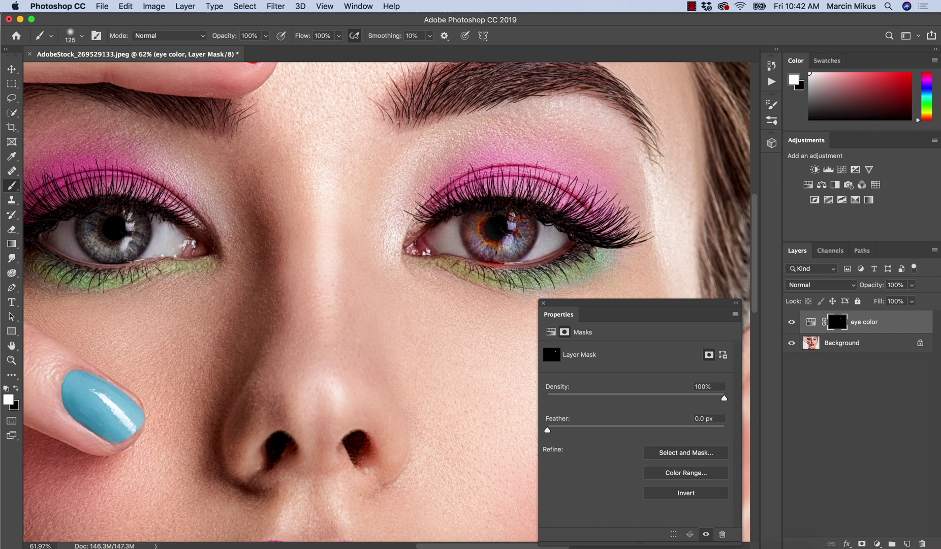
pyautogui.moveTo(100, 224)
pyautogui.mouseDown()
pyautogui.moveTo(89, 239)
pyautogui.moveTo(101, 253)
pyautogui.moveTo(136, 243)
pyautogui.moveTo(134, 223)
pyautogui.moveTo(138, 247)
pyautogui.moveTo(90, 227)
pyautogui.moveTo(99, 218)
pyautogui.moveTo(100, 252)
pyautogui.moveTo(139, 244)
pyautogui.moveTo(87, 226)
pyautogui.moveTo(94, 239)
pyautogui.mouseUp()
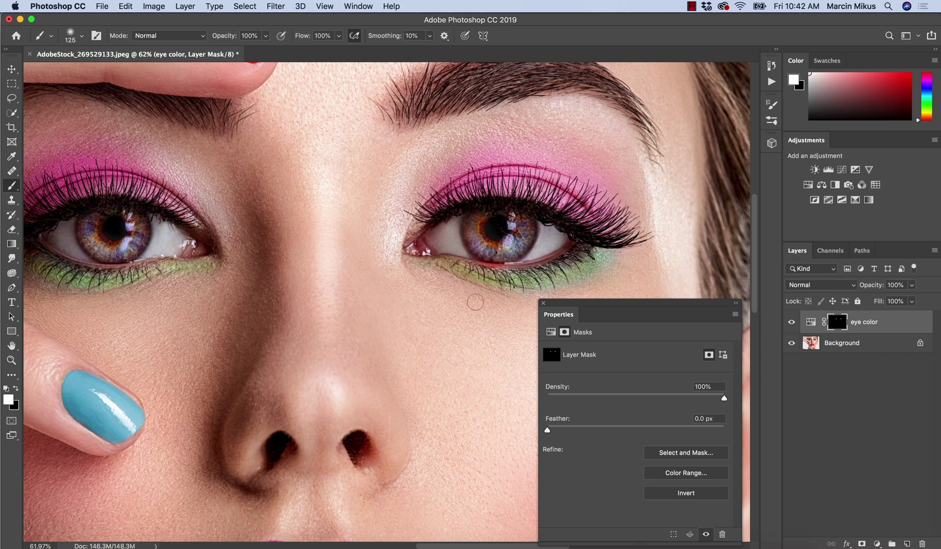
pyautogui.press('x')
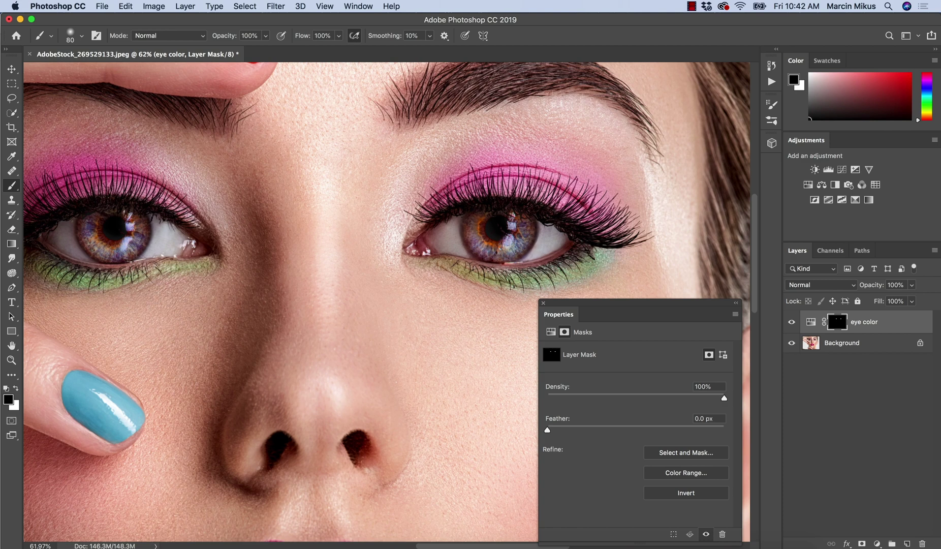
# Reopen the eye color adjustment's settings and reset its saturation and lightness to 0.
pyautogui.click(544, 304)
pyautogui.click(810, 324)
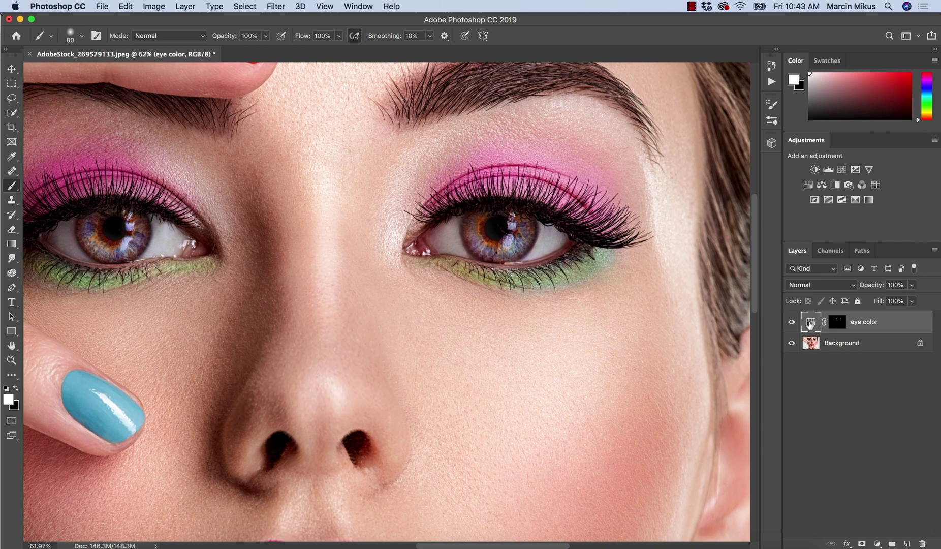
pyautogui.doubleClick(810, 325)
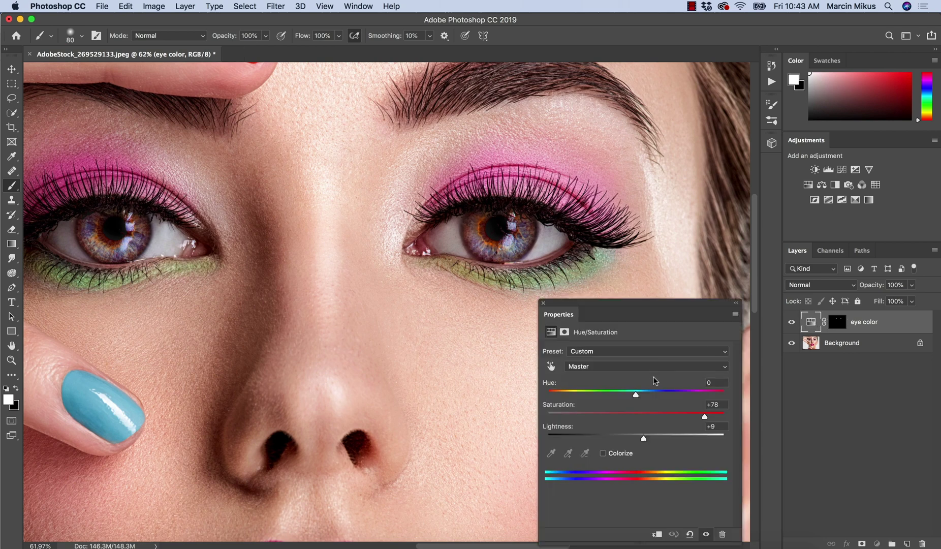
pyautogui.moveTo(661, 417); pyautogui.dragTo(649, 417)
pyautogui.click(707, 428)
pyautogui.write('0')
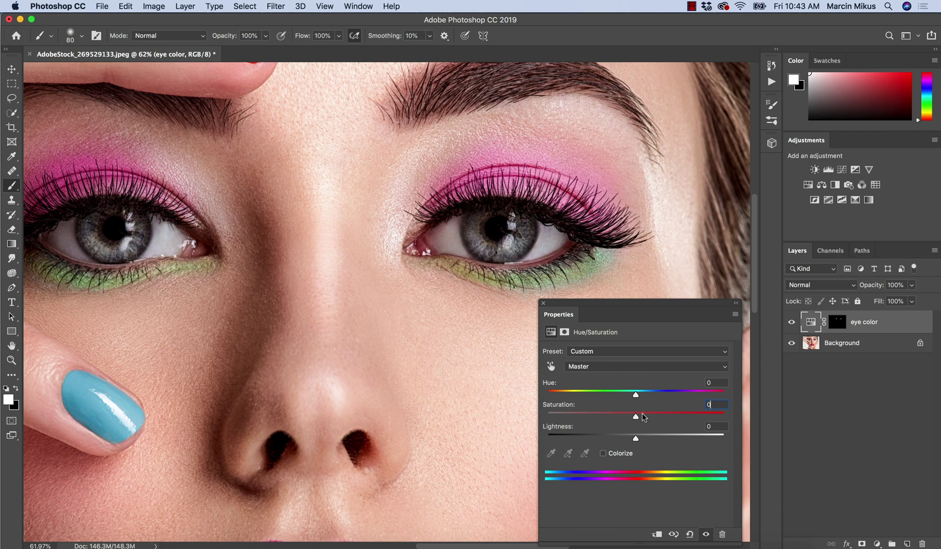
# Set the eye color adjustment's hue to +180 and its saturation to +28.
pyautogui.moveTo(642, 415); pyautogui.dragTo(665, 417)
pyautogui.click(790, 323)
pyautogui.click(791, 323)
pyautogui.moveTo(635, 393); pyautogui.dragTo(728, 387)
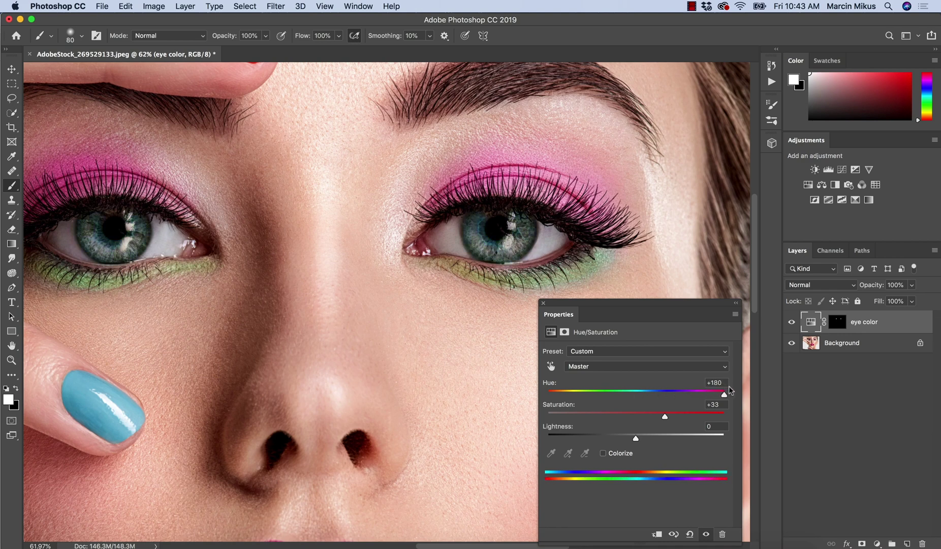
pyautogui.moveTo(725, 393); pyautogui.dragTo(547, 389)
pyautogui.moveTo(703, 392); pyautogui.dragTo(734, 398)
pyautogui.moveTo(668, 412)
pyautogui.mouseDown()
pyautogui.moveTo(695, 414)
pyautogui.moveTo(662, 413)
pyautogui.mouseUp()
# Compare the irises with and without the eye color adjustment, both close up and from slightly farther out.
pyautogui.click(791, 322)
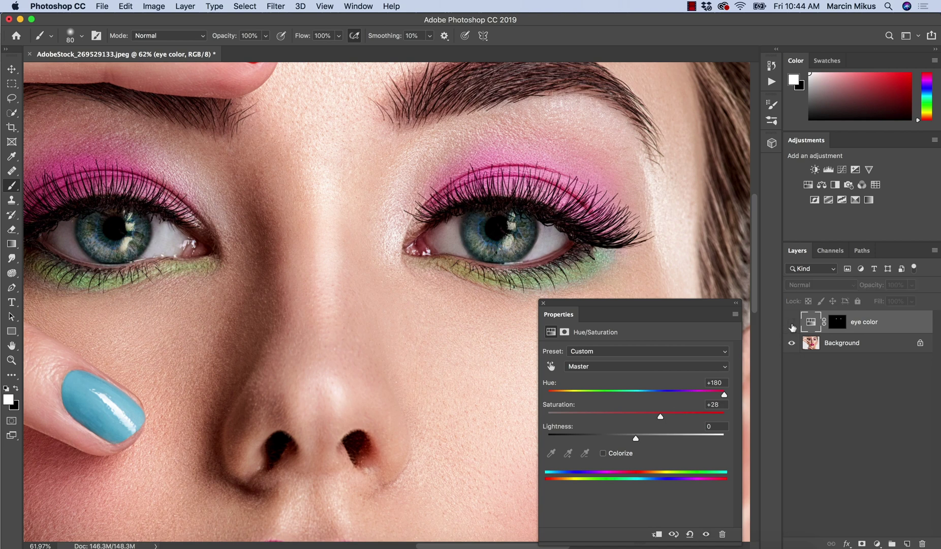
pyautogui.click(793, 324)
pyautogui.click(792, 322)
pyautogui.click(792, 322)
pyautogui.moveTo(508, 389); pyautogui.dragTo(474, 374)
pyautogui.moveTo(517, 208); pyautogui.dragTo(539, 209)
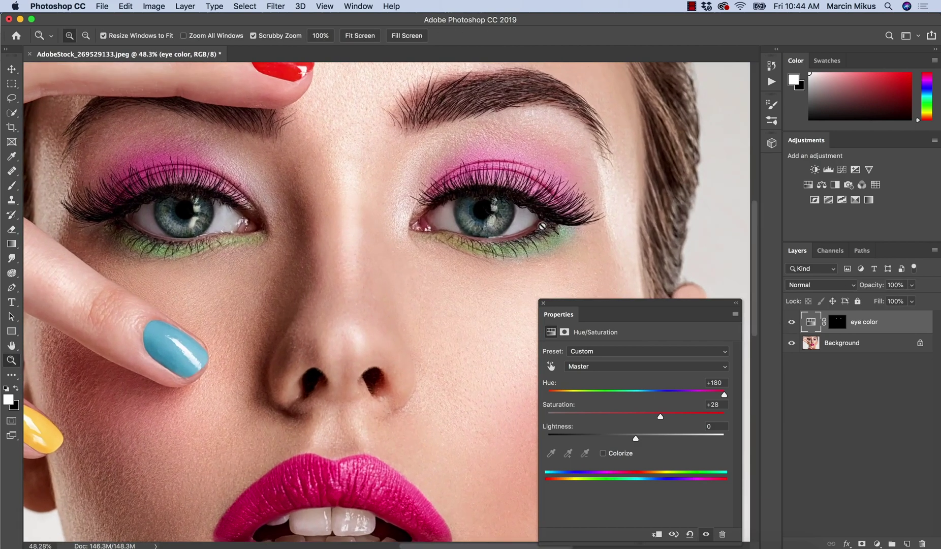
pyautogui.press('b')
pyautogui.click(792, 322)
pyautogui.click(793, 323)
pyautogui.click(796, 325)
pyautogui.click(798, 325)
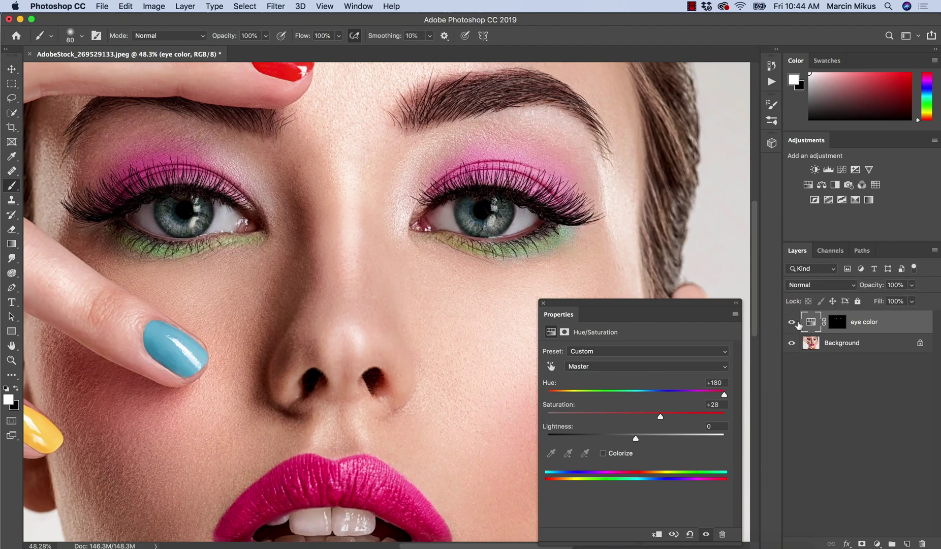
pyautogui.click(792, 323)
pyautogui.click(791, 323)
# Change the eye color layer's blend mode to Color and check the eyes with the layer off and on.
pyautogui.click(806, 286)
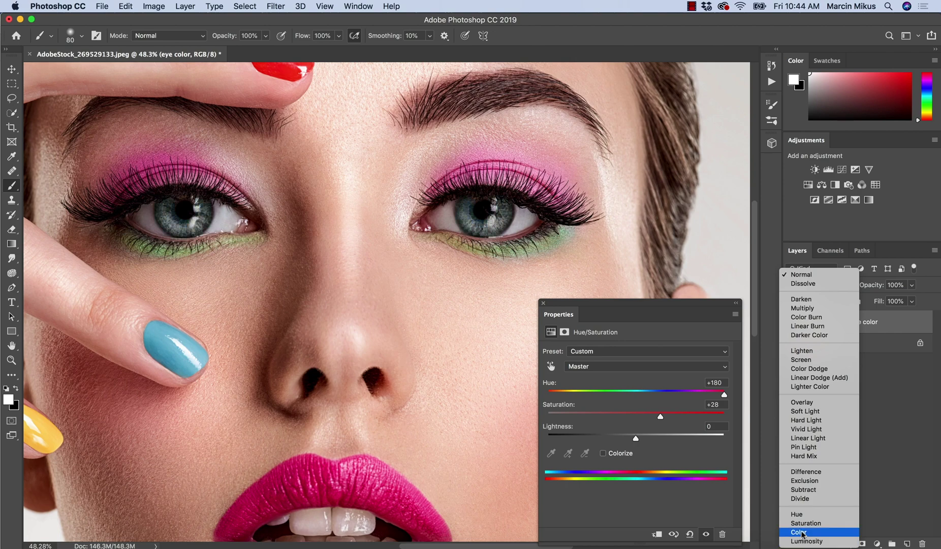
pyautogui.click(802, 534)
pyautogui.click(793, 321)
pyautogui.click(793, 320)
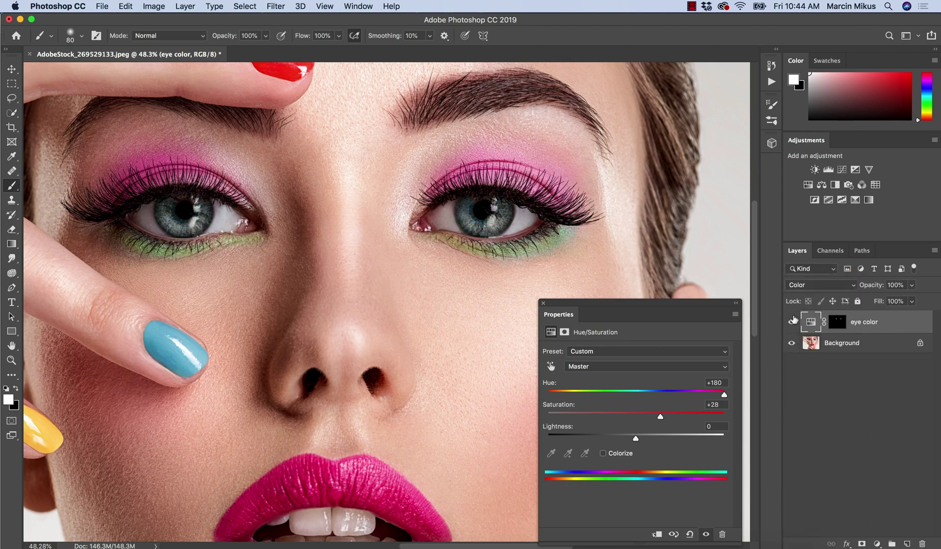
pyautogui.click(542, 304)
pyautogui.click(793, 323)
pyautogui.click(794, 325)
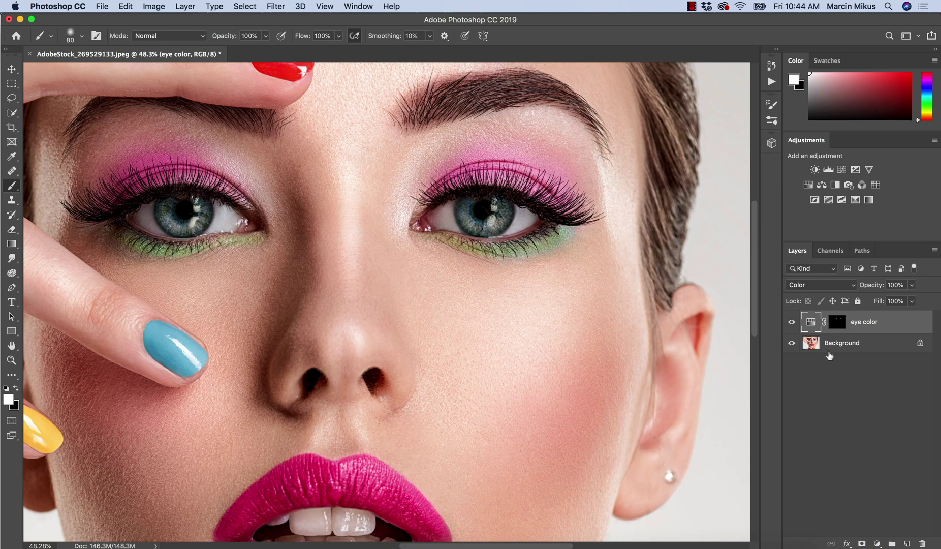
# Load the eye color mask as a selection and add a second Hue/Saturation adjustment layer limited to the irises.
pyautogui.keyDown('super'); pyautogui.click(837, 326); pyautogui.keyUp('super')
pyautogui.click(877, 543)
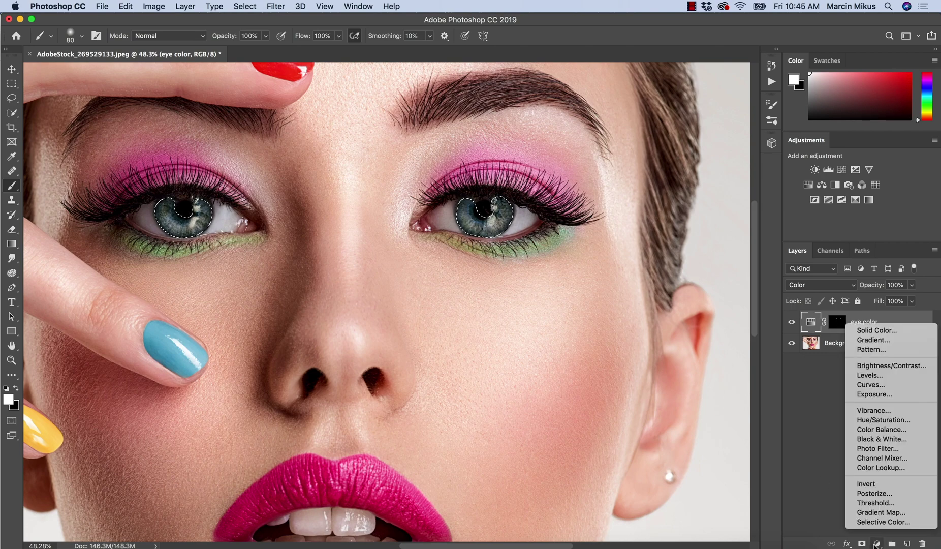
pyautogui.click(833, 422)
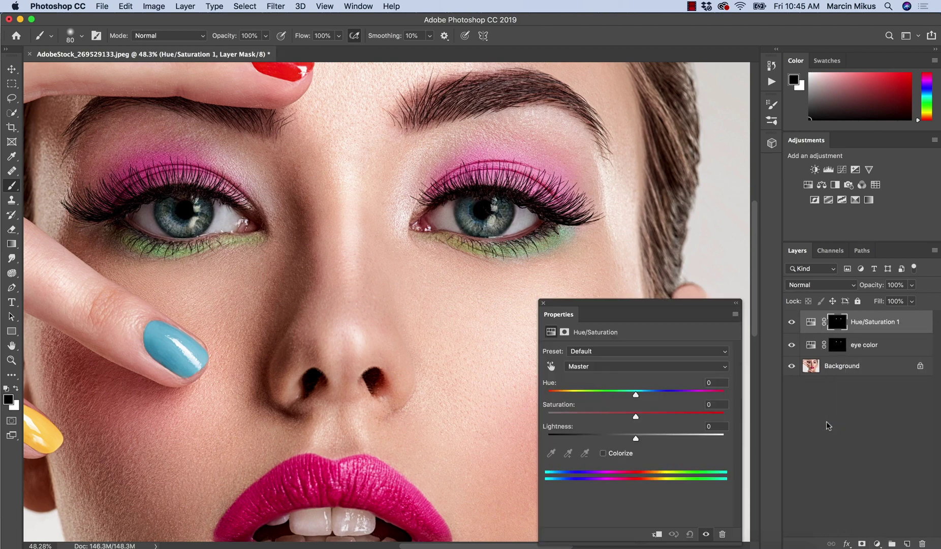
# Colorize the irises with the new Hue/Saturation adjustment at hue 210 and saturation 33.
pyautogui.click(604, 454)
pyautogui.moveTo(579, 394); pyautogui.dragTo(644, 393)
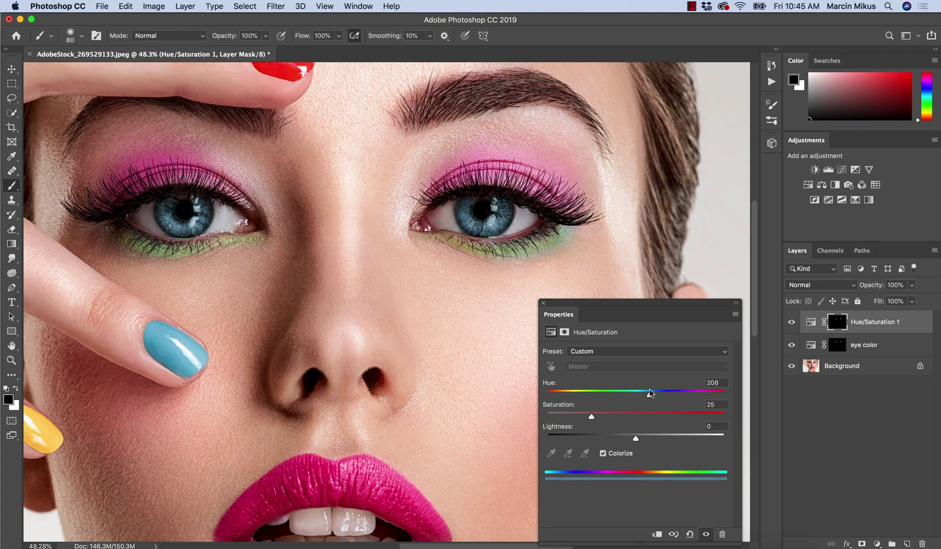
pyautogui.moveTo(592, 416); pyautogui.dragTo(628, 413)
pyautogui.moveTo(568, 305); pyautogui.dragTo(525, 317)
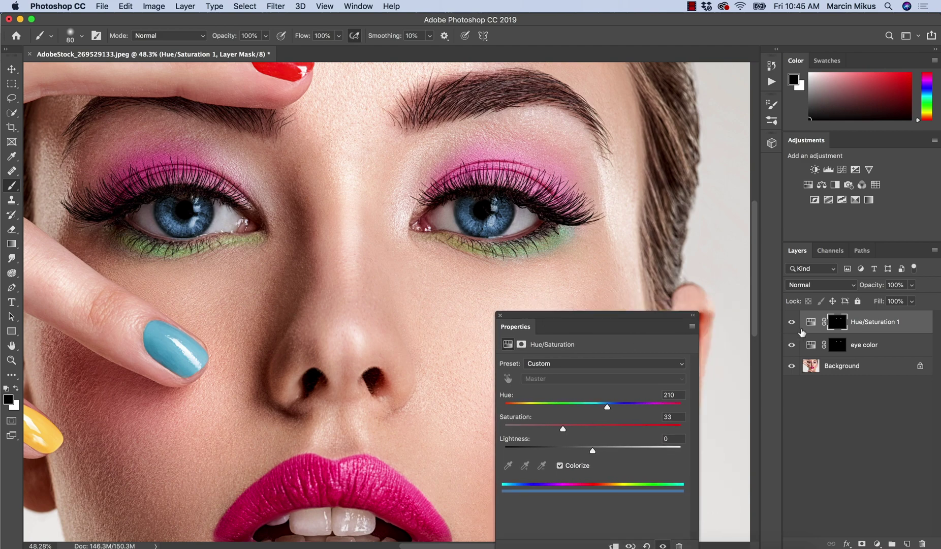
# Lower the Hue/Saturation 1 layer's opacity to 51% and compare the eyes with both adjustments off and on.
pyautogui.moveTo(870, 289); pyautogui.dragTo(848, 292)
pyautogui.click(792, 325)
pyautogui.click(793, 348)
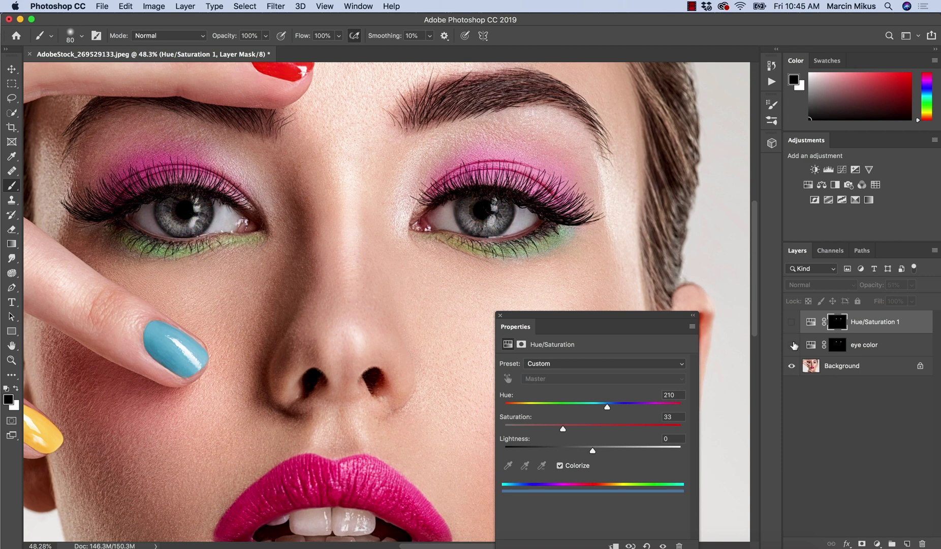
pyautogui.click(792, 323)
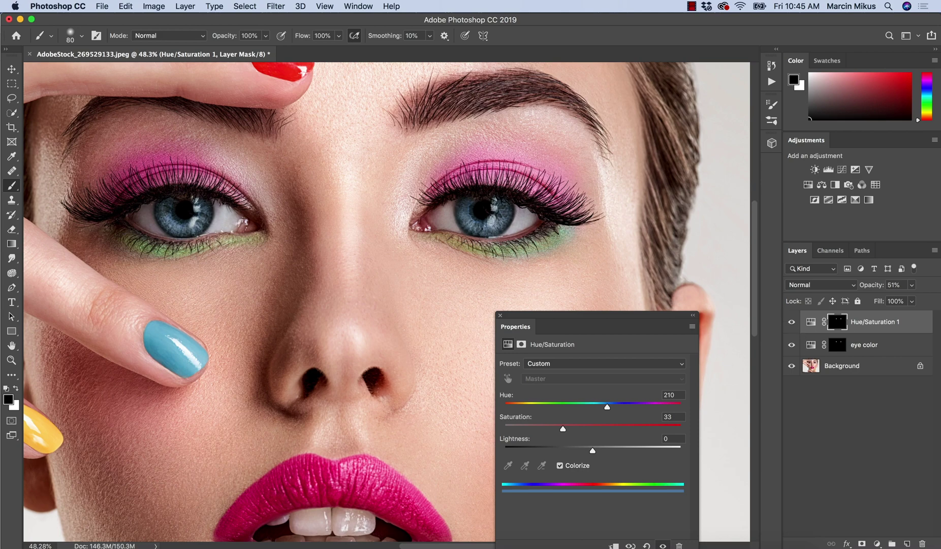
# Touch up the Hue/Saturation 1 and eye color masks with white over the upper parts of both irises.
pyautogui.moveTo(485, 294)
pyautogui.mouseDown()
pyautogui.moveTo(458, 279)
pyautogui.moveTo(460, 242)
pyautogui.mouseUp()
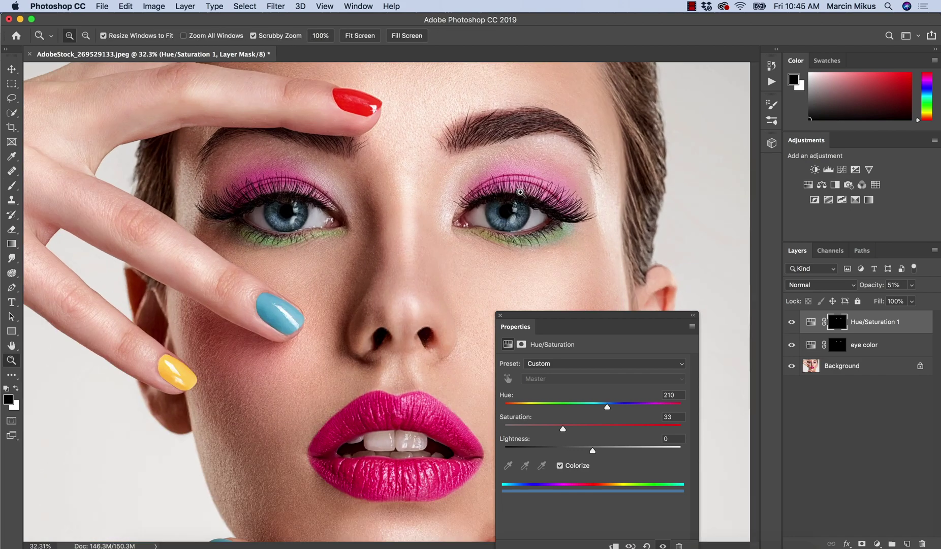
pyautogui.moveTo(490, 178)
pyautogui.mouseDown()
pyautogui.moveTo(525, 205)
pyautogui.moveTo(544, 237)
pyautogui.mouseUp()
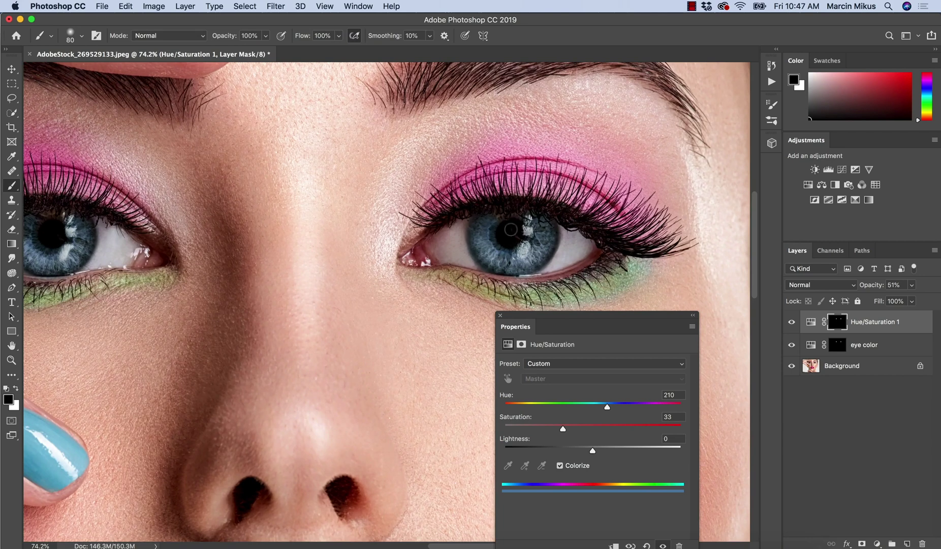
pyautogui.click(837, 326)
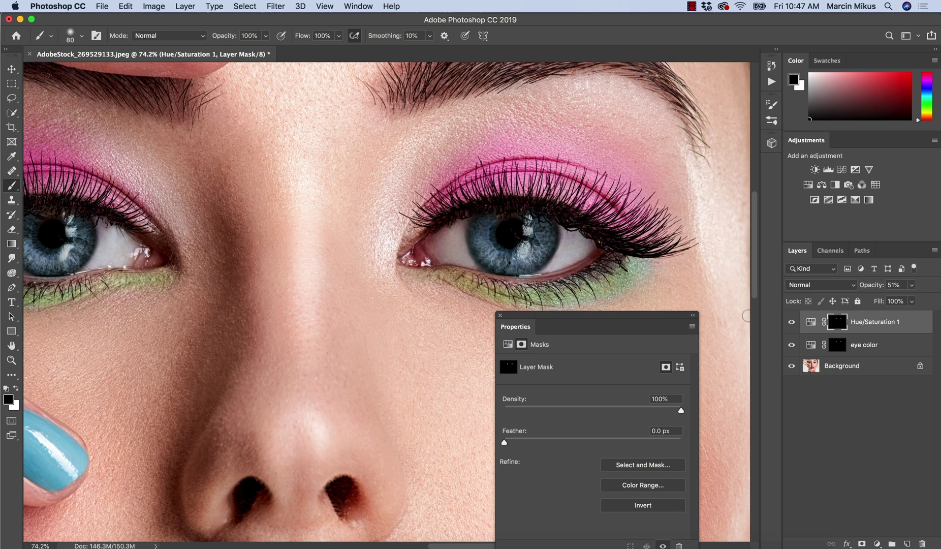
pyautogui.press('x')
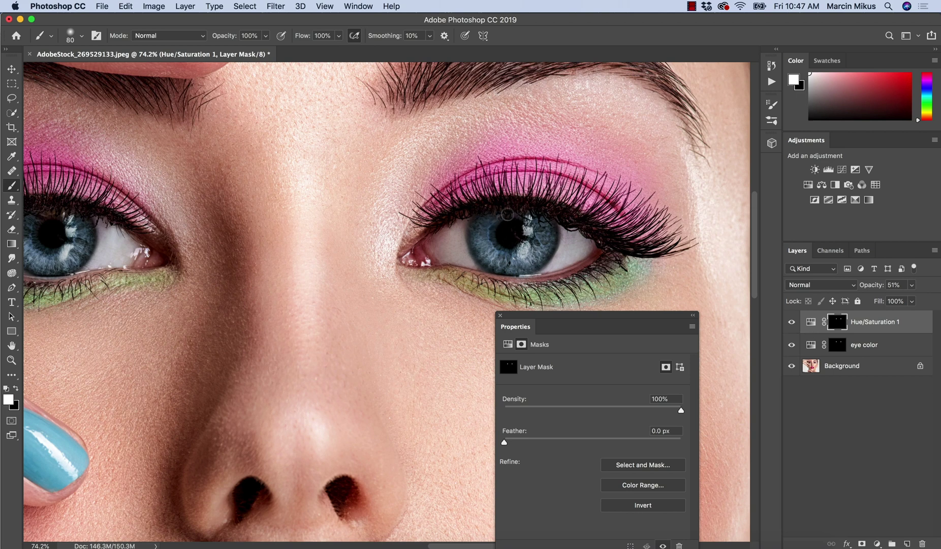
pyautogui.hscroll(-10, 453, 244)
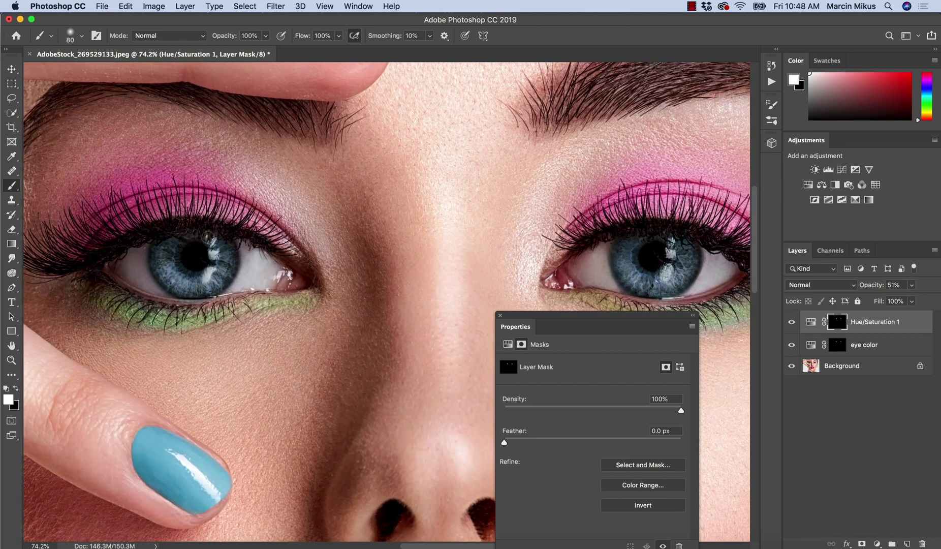
pyautogui.click(838, 344)
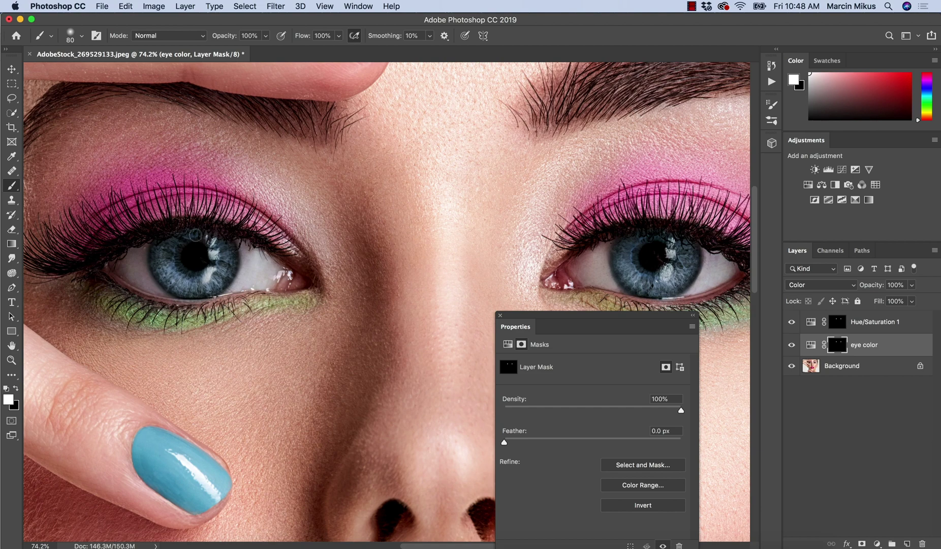
pyautogui.moveTo(531, 269)
pyautogui.mouseDown()
pyautogui.moveTo(509, 259)
pyautogui.moveTo(521, 254)
pyautogui.mouseUp()
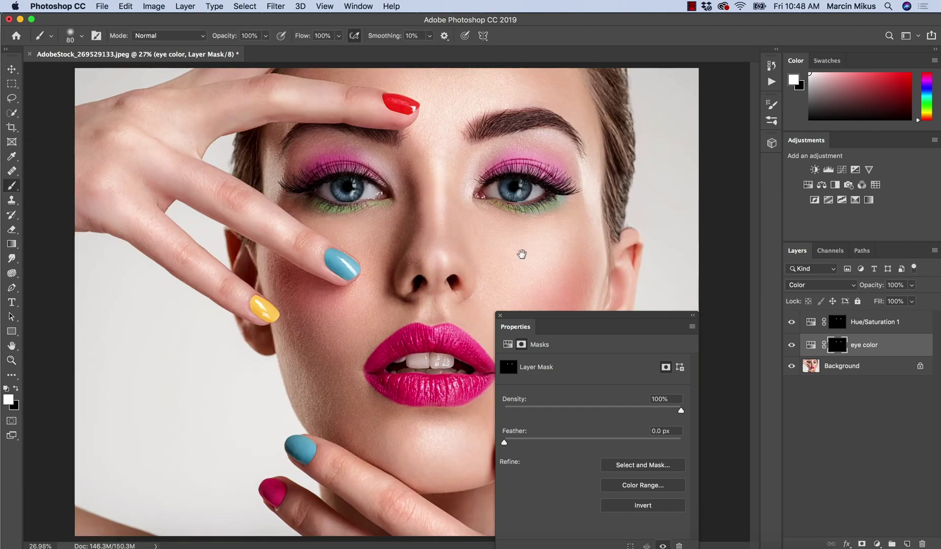
# Group the Hue/Saturation 1 and eye color layers and compare the portrait with the group off and on.
pyautogui.click(501, 316)
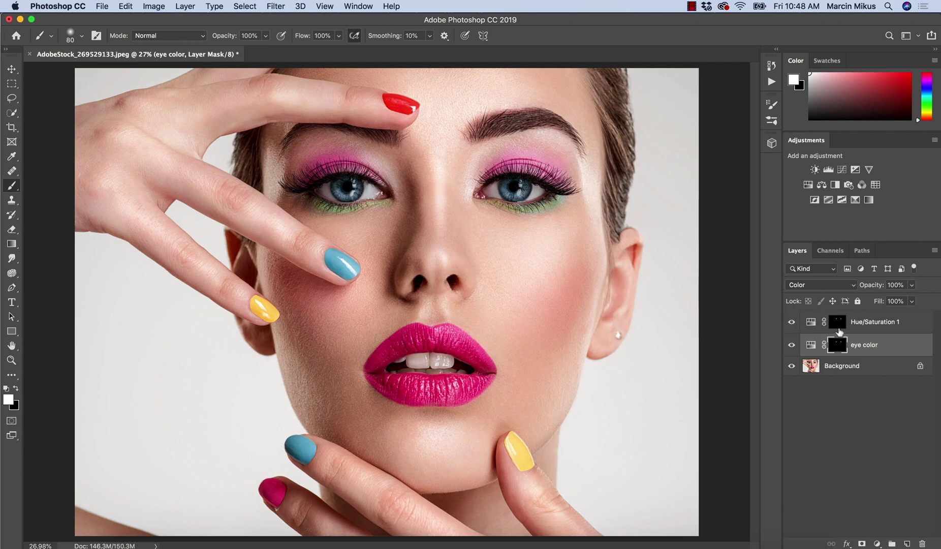
pyautogui.keyDown('shift'); pyautogui.click(864, 328); pyautogui.keyUp('shift')
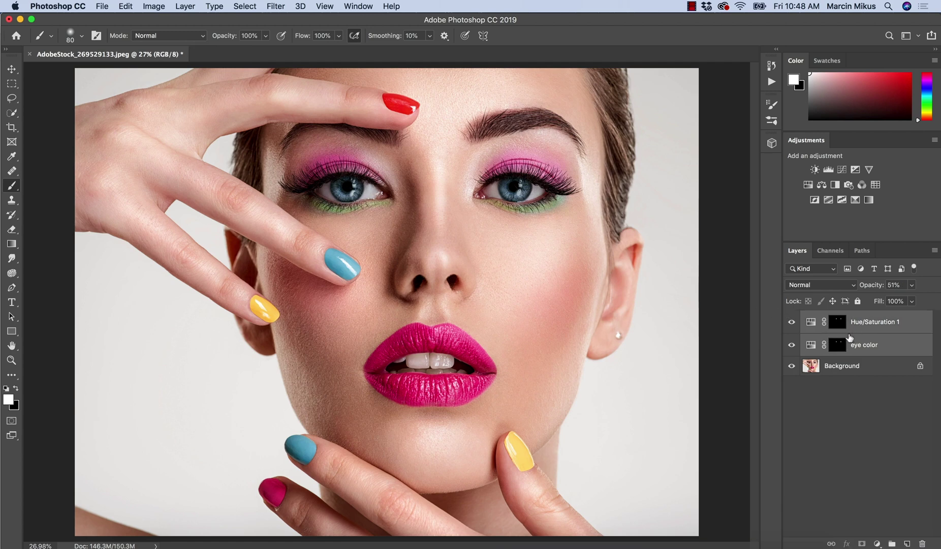
pyautogui.press('super+g')
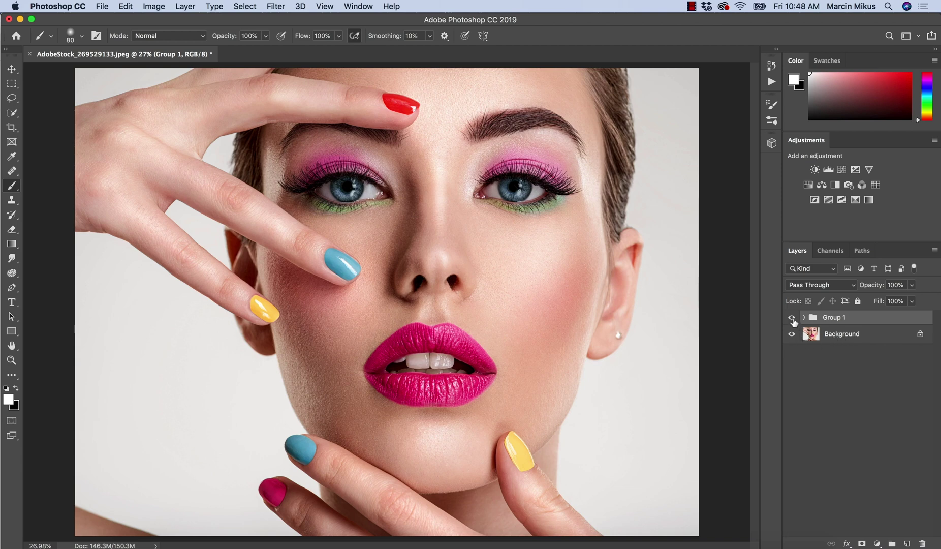
pyautogui.click(792, 318)
pyautogui.click(793, 318)
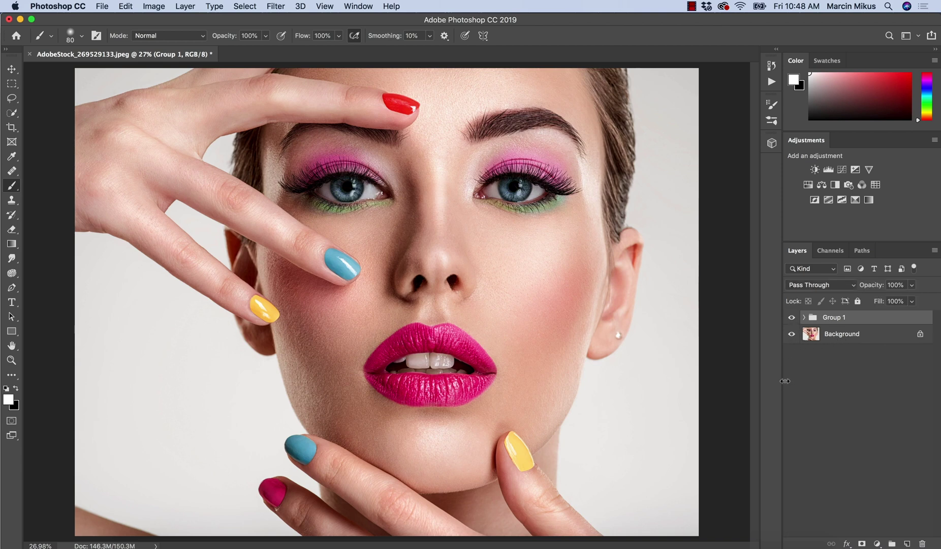